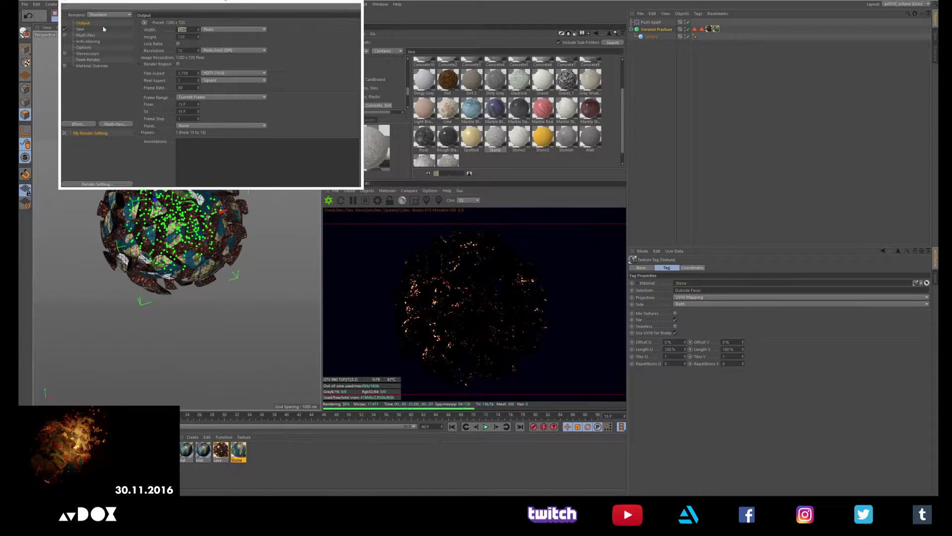
# Add an Octane HDRI sky environment and load the sky image, copying it into the project folder.
pyautogui.click(367, 191)
pyautogui.click(376, 218)
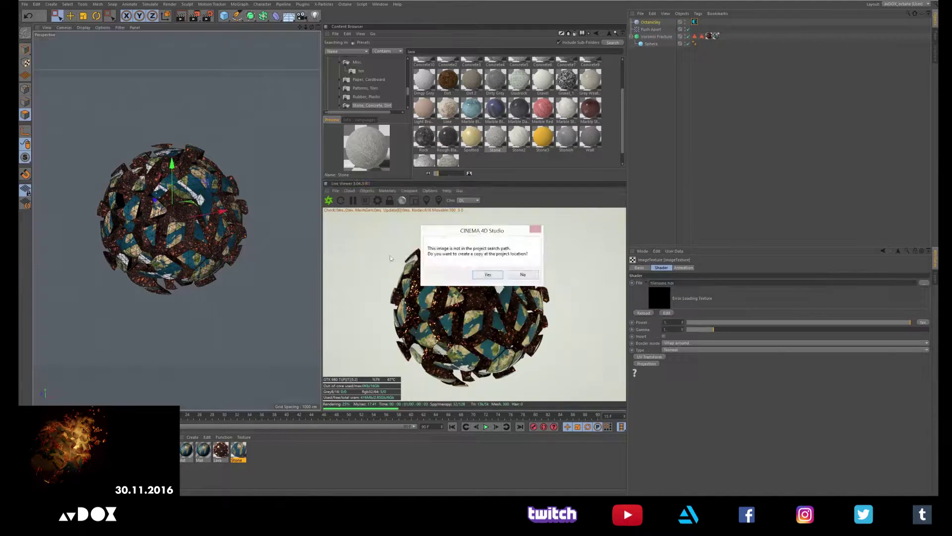
pyautogui.click(493, 272)
pyautogui.click(657, 24)
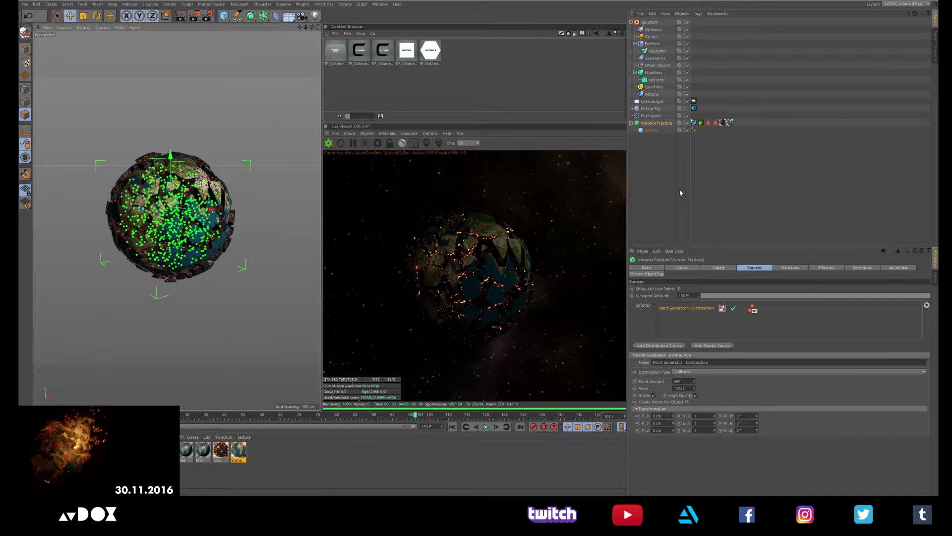
# Set the fracture point distribution to Exponential, Standard Deviation 0.02, then disable that distribution source.
pyautogui.click(687, 371)
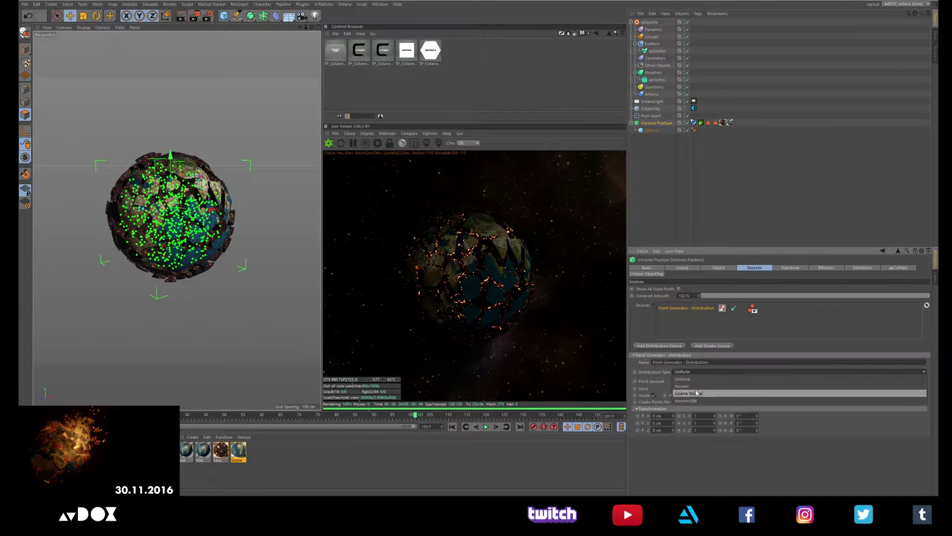
pyautogui.click(677, 393)
pyautogui.click(677, 392)
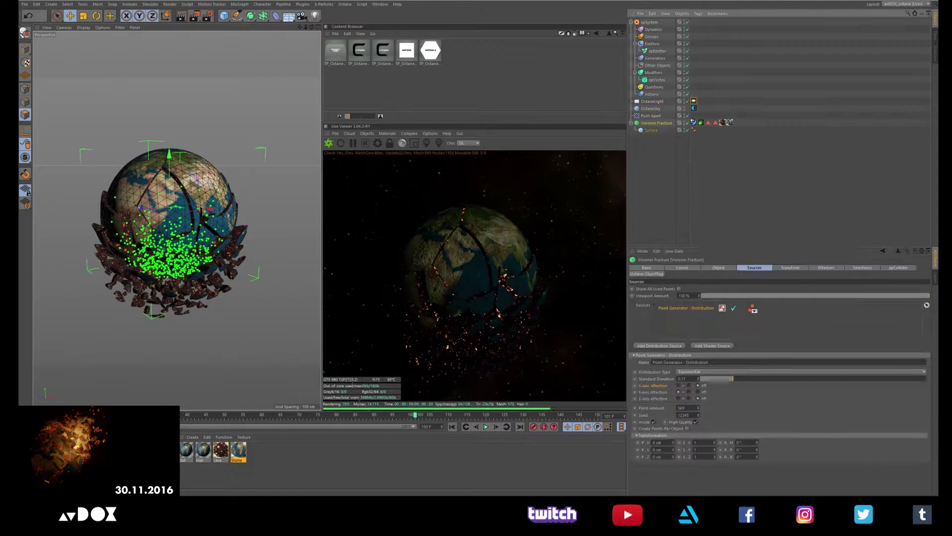
pyautogui.moveTo(733, 378); pyautogui.dragTo(701, 378)
pyautogui.click(654, 421)
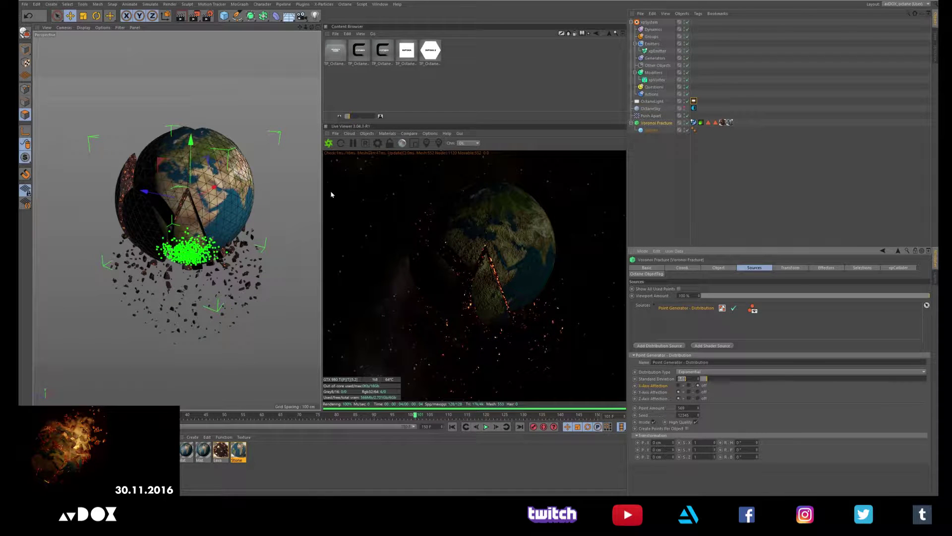
pyautogui.hotkey('alt', 'Tab')
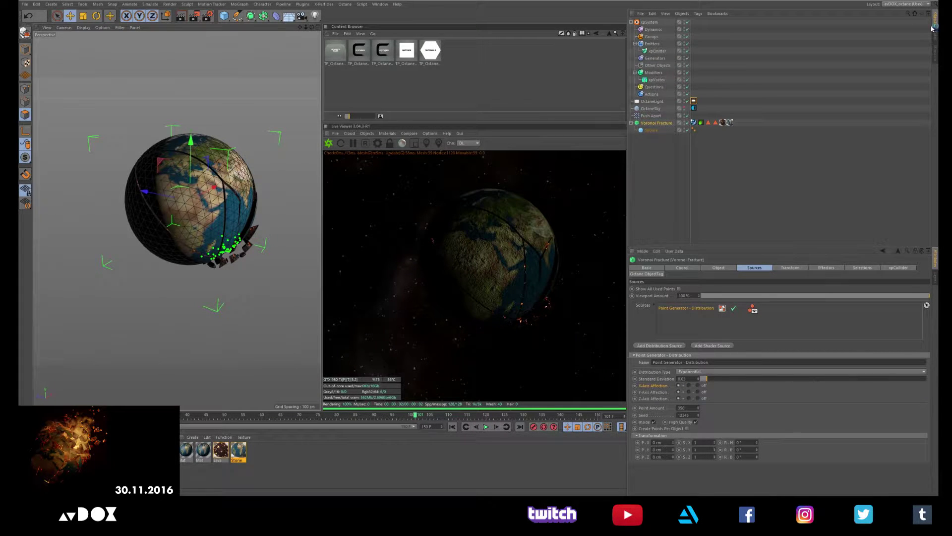
pyautogui.click(699, 378)
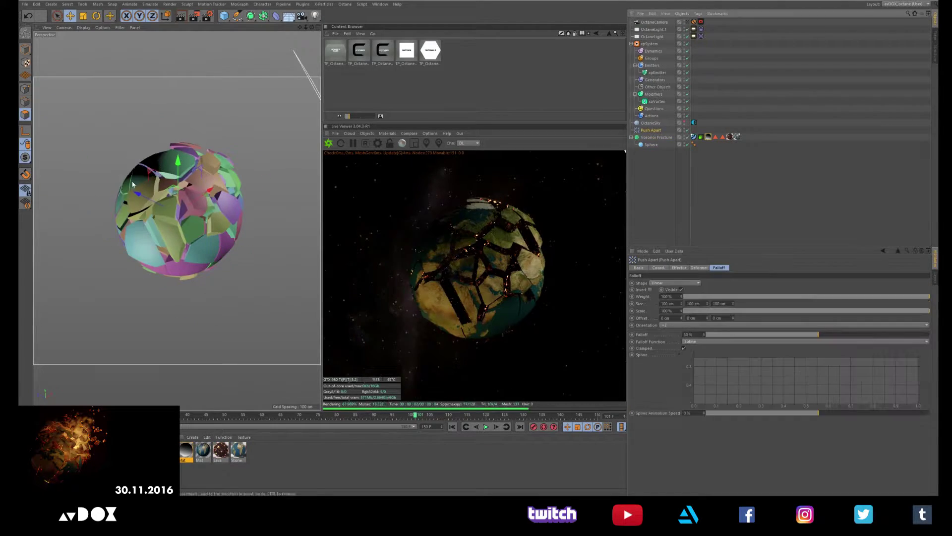
# Delete the shader point source from the Voronoi Fracture sources.
pyautogui.keyDown('alt'); pyautogui.moveTo(133, 184); pyautogui.dragTo(242, 243); pyautogui.keyUp('alt')
pyautogui.press('r')
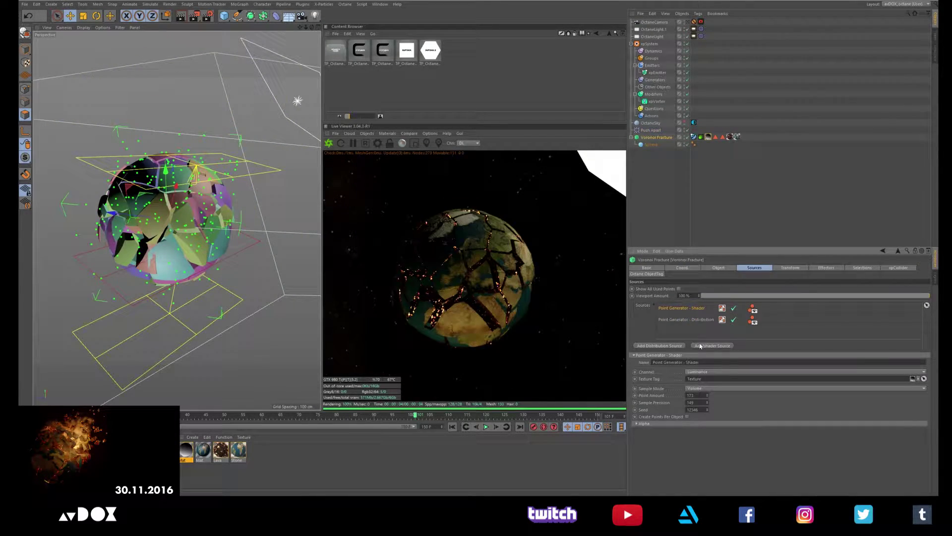
pyautogui.click(686, 319)
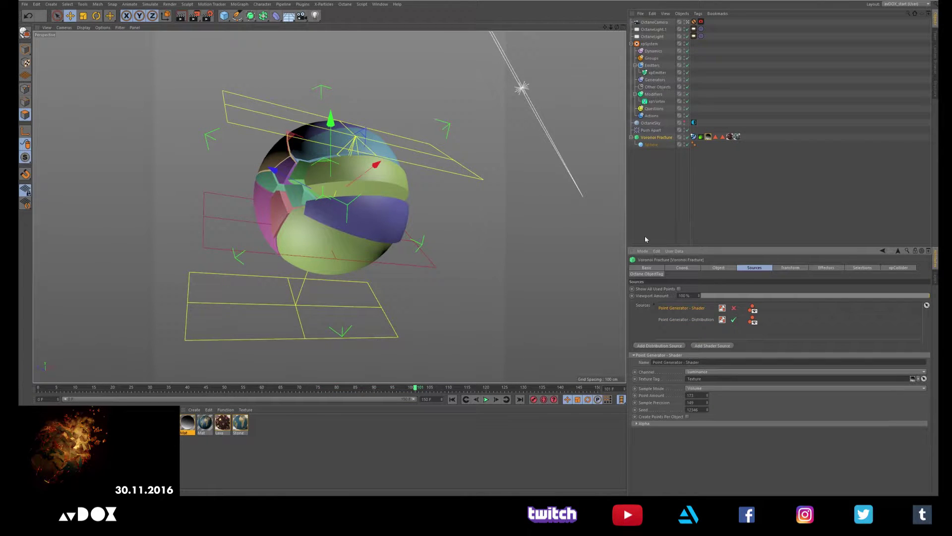
pyautogui.click(799, 308)
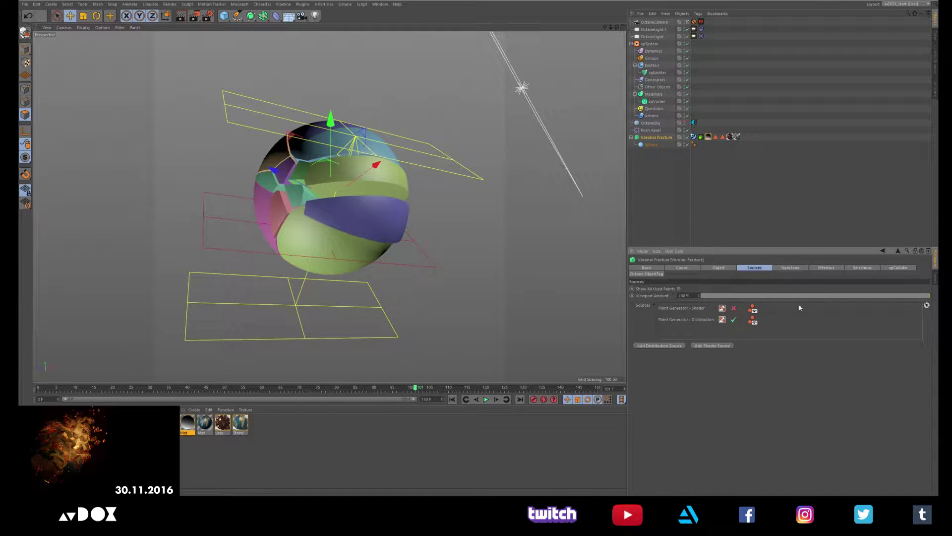
pyautogui.click(681, 307)
pyautogui.press('Delete')
# Set the distribution Standard Deviation to 0.075 and the Stone texture's vertical offset to 0 %.
pyautogui.click(682, 317)
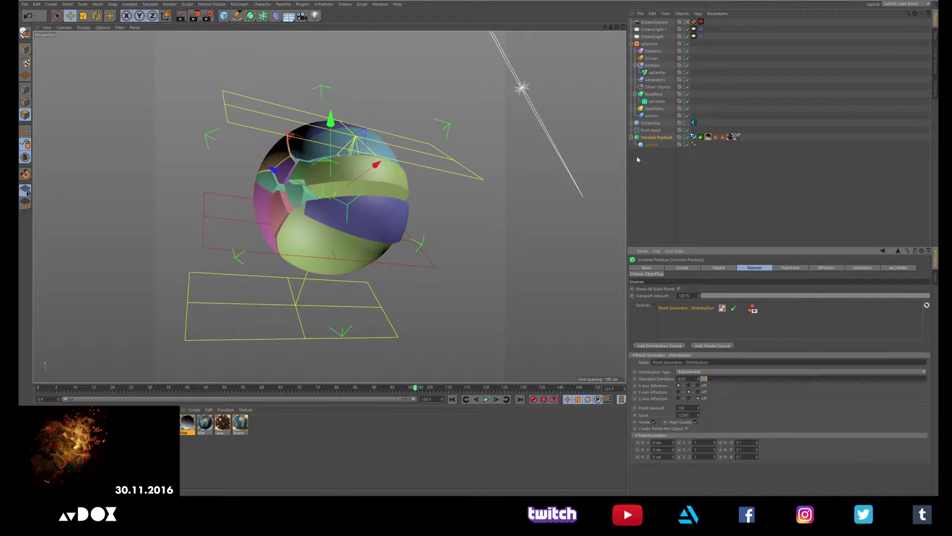
pyautogui.write('0.075')
pyautogui.press('Return')
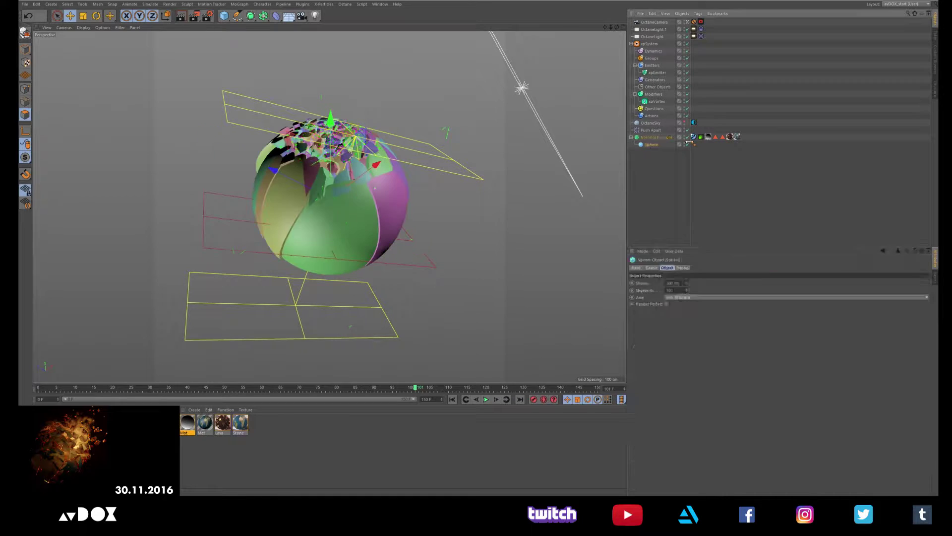
pyautogui.click(737, 136)
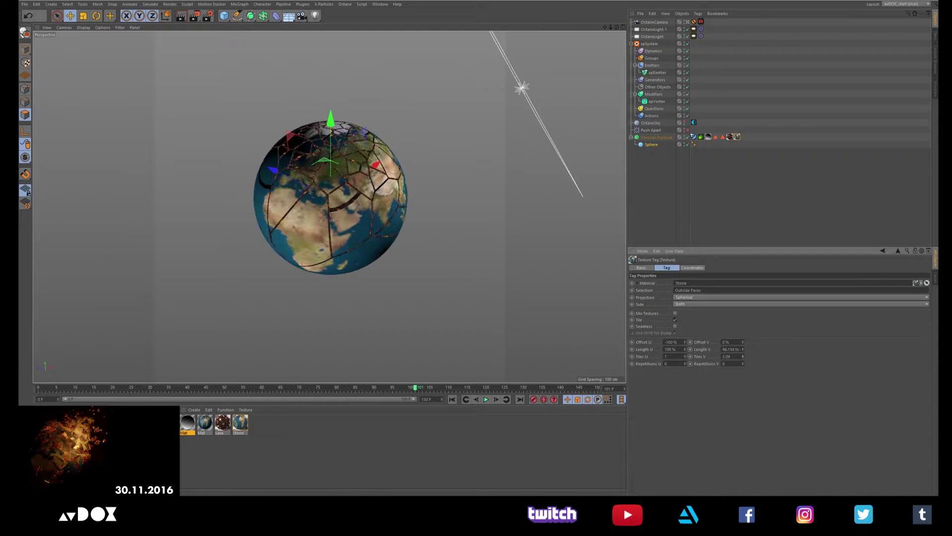
pyautogui.press('Return')
pyautogui.press('r')
# Set the distribution source's Point Amount to 50.
pyautogui.click(722, 154)
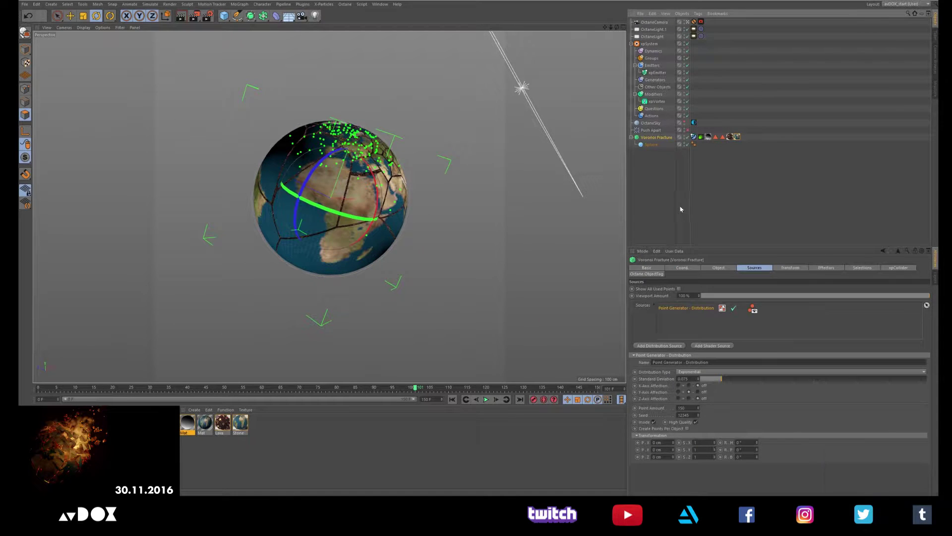
pyautogui.click(687, 408)
pyautogui.write('50')
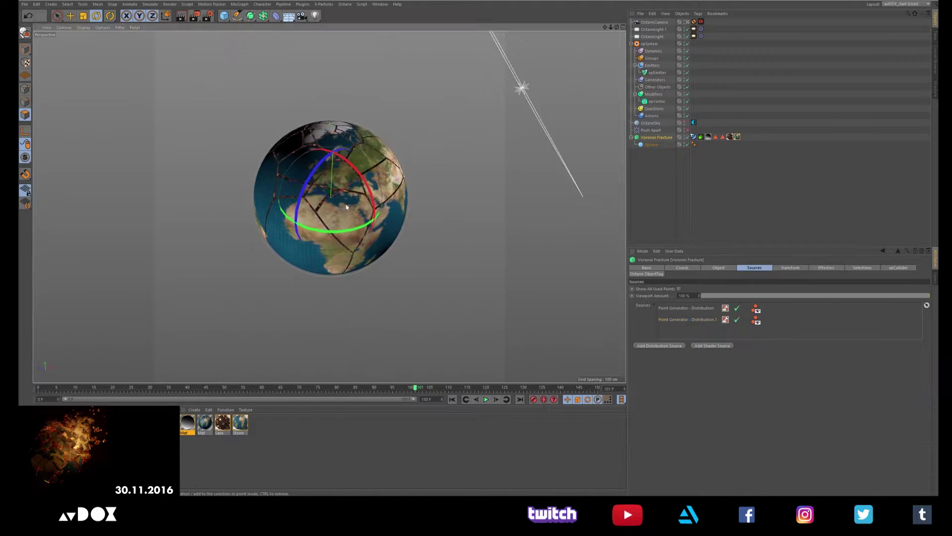
pyautogui.click(686, 308)
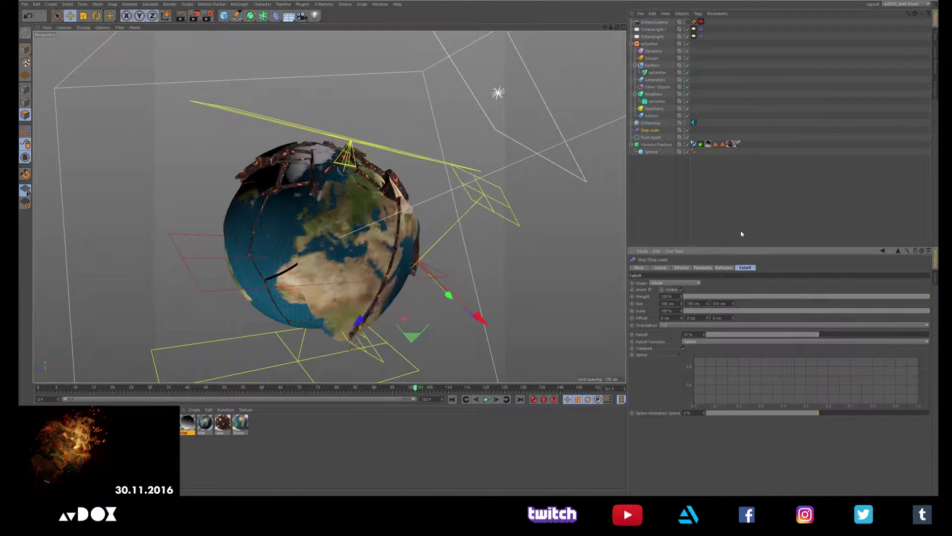
# Check the Step effector's transform parameters before rendering.
pyautogui.click(702, 267)
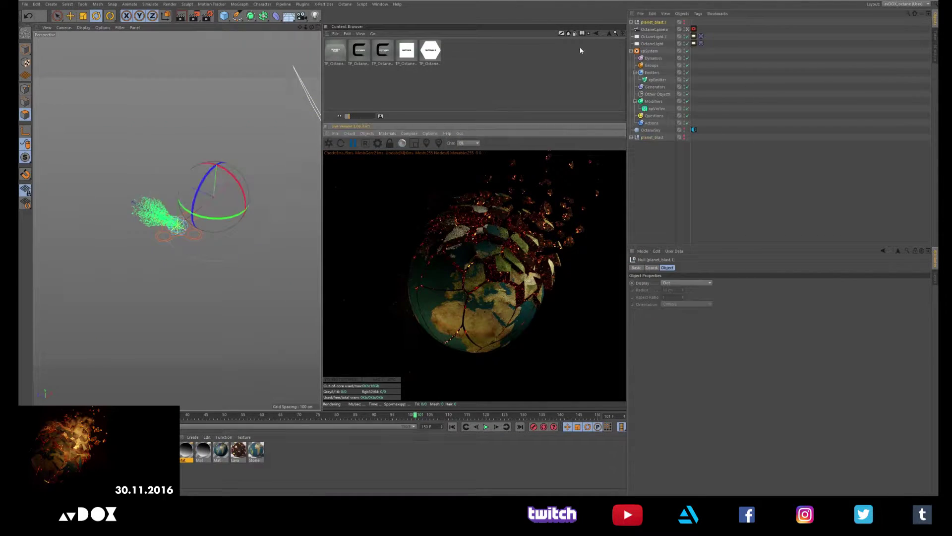
# Expand planet_blast.1 and view the scene through the OctaneCamera.
pyautogui.click(631, 22)
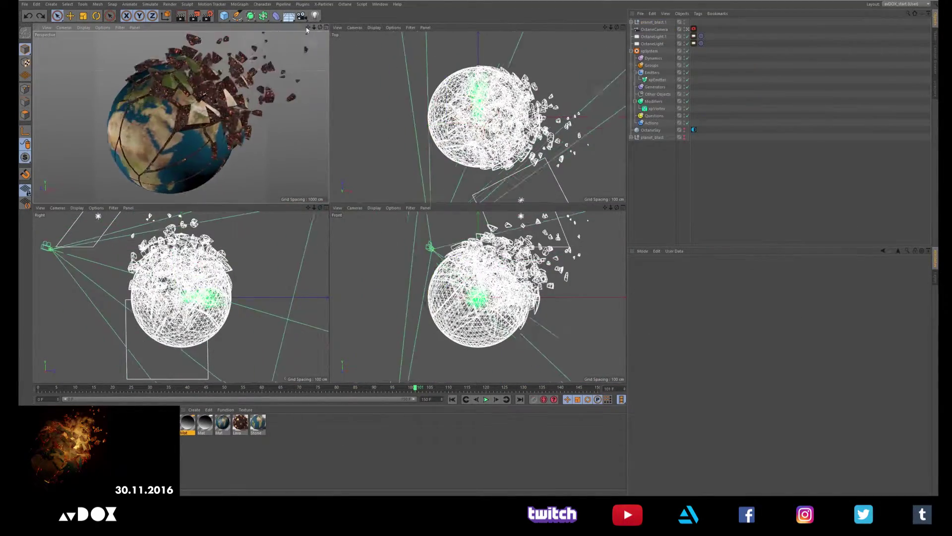
pyautogui.click(694, 28)
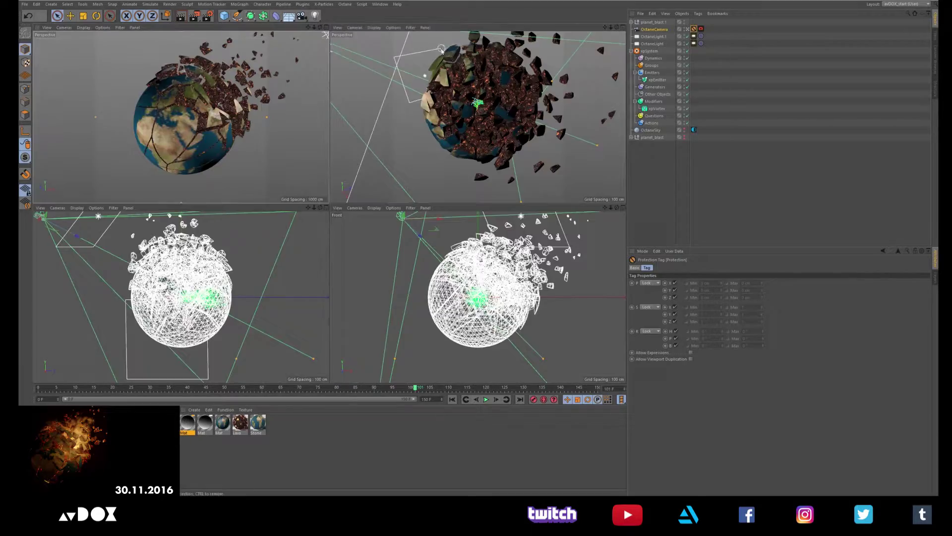
pyautogui.middleClick(471, 126)
pyautogui.middleClick(496, 149)
pyautogui.scroll(3, 505, 174)
pyautogui.scroll(5, 506, 174)
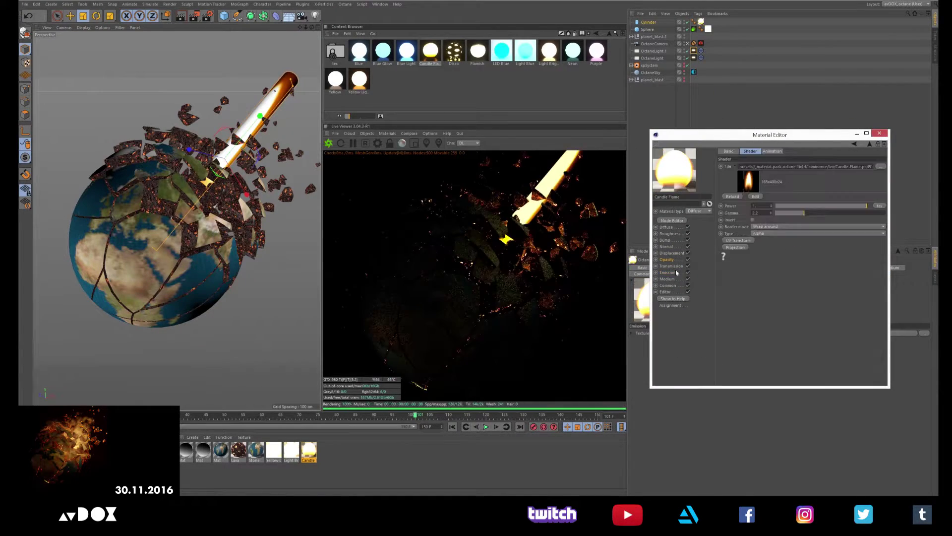
# Nest the Platonic with its Random effector inside the Cloner and duplicate the setup.
pyautogui.click(668, 285)
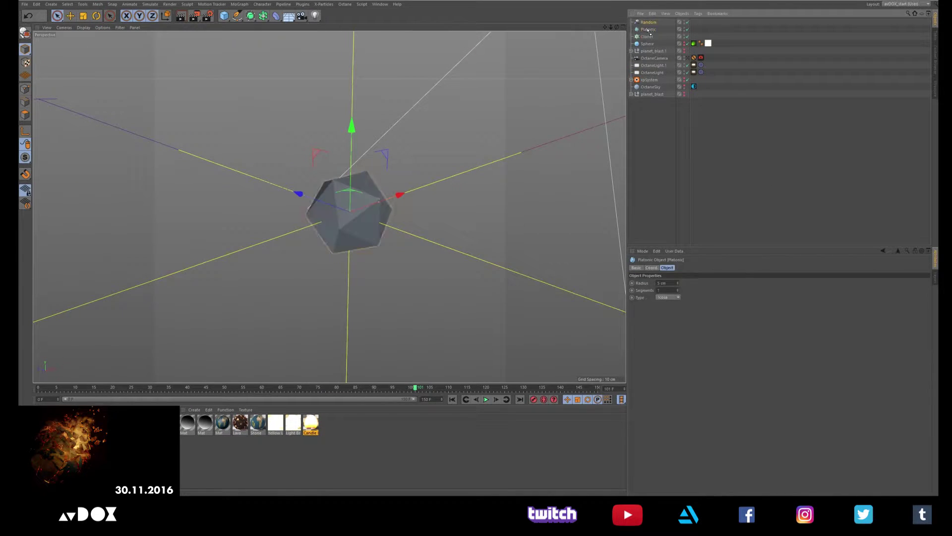
pyautogui.moveTo(649, 22); pyautogui.dragTo(649, 31)
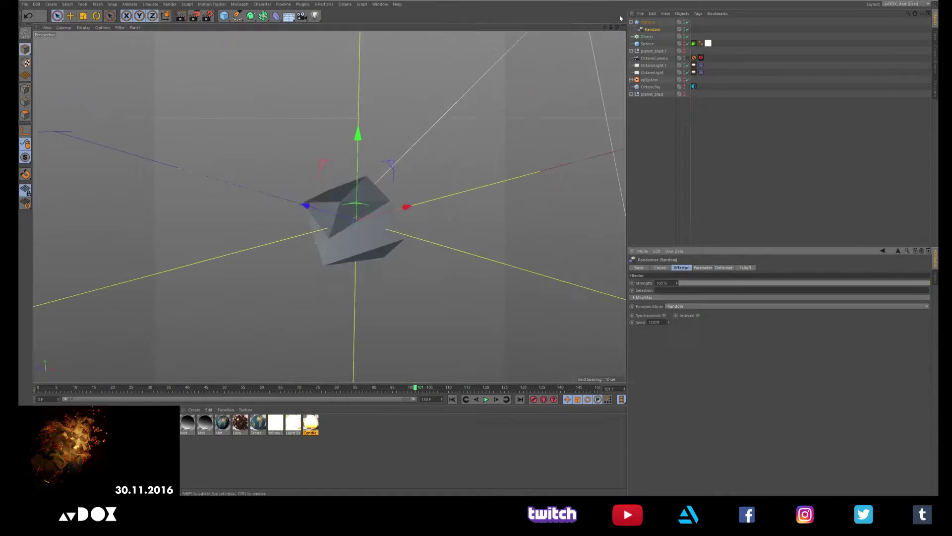
pyautogui.click(739, 266)
pyautogui.press('Return')
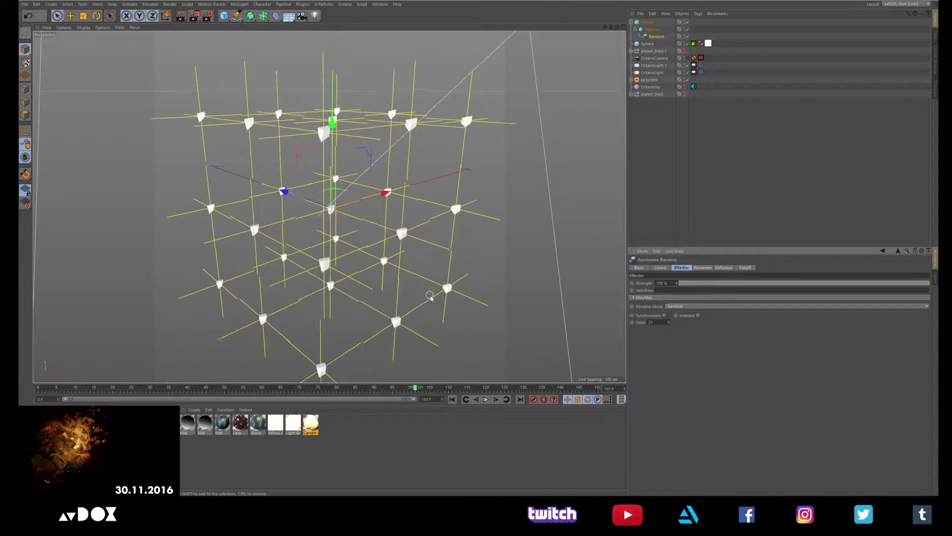
pyautogui.hotkey('ctrl', 'v')
pyautogui.hotkey('ctrl', 'v')
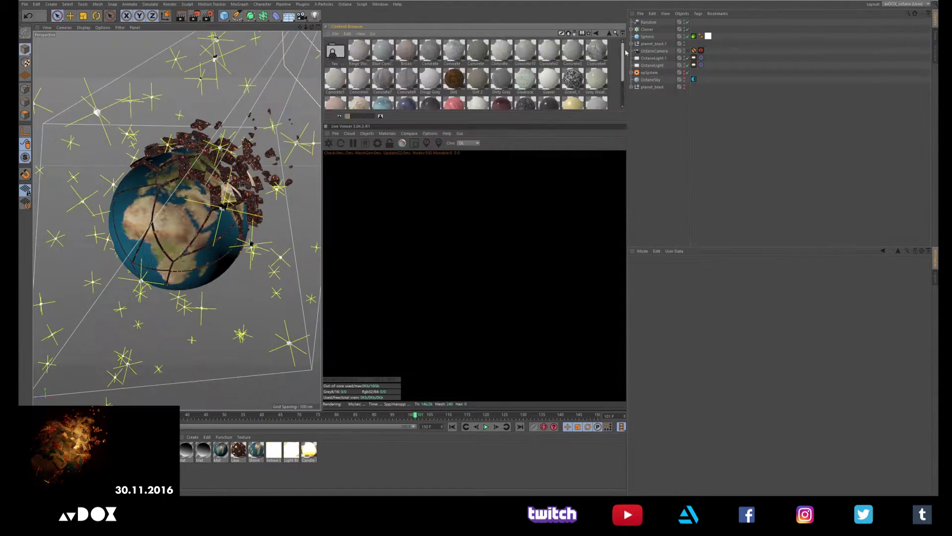
# Load the Gravel_1 material into the scene and switch to the larger-viewport layout.
pyautogui.scroll(-3, 626, 52)
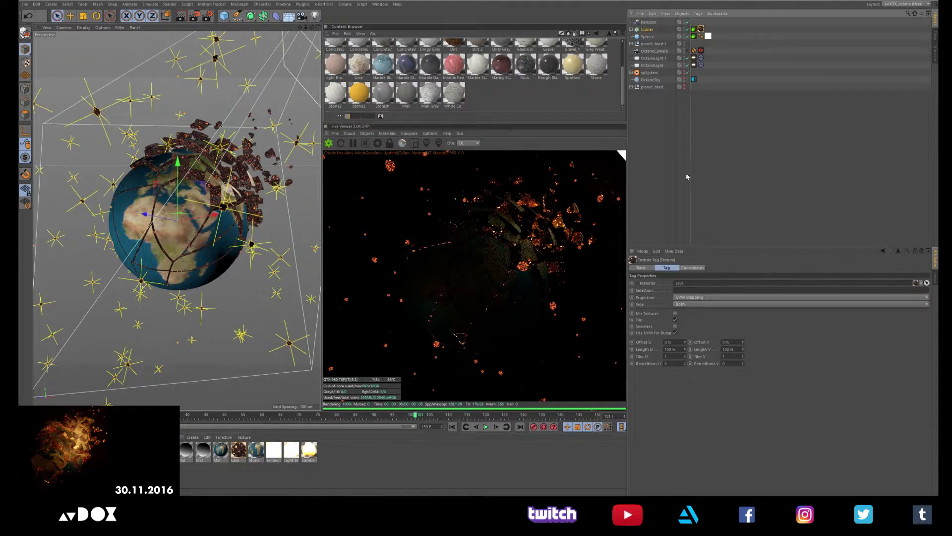
pyautogui.scroll(3, 593, 105)
pyautogui.scroll(-5, 593, 104)
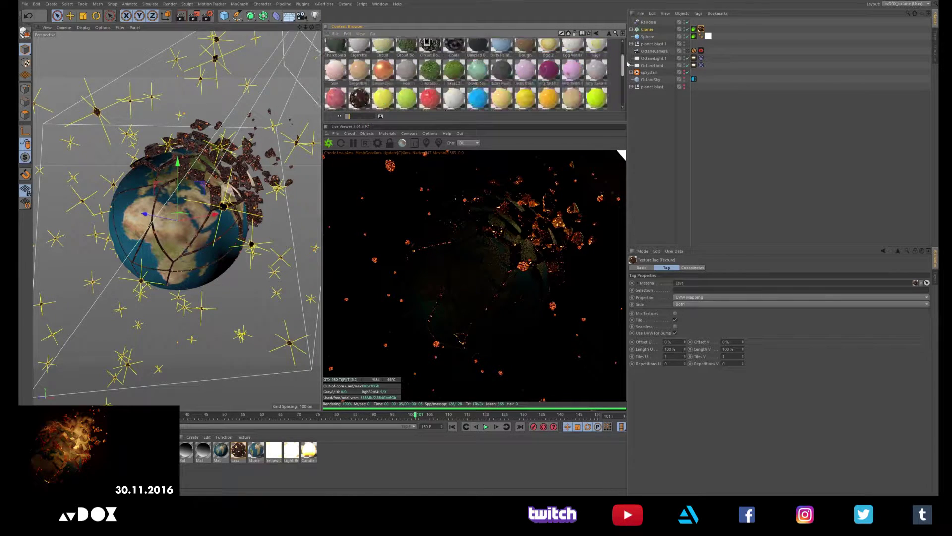
pyautogui.scroll(5, 593, 104)
pyautogui.doubleClick(572, 62)
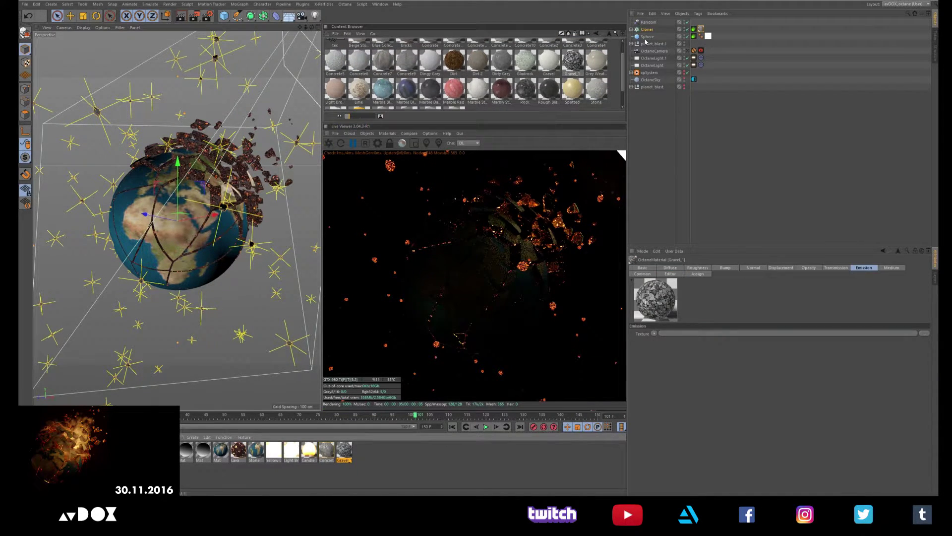
pyautogui.click(723, 206)
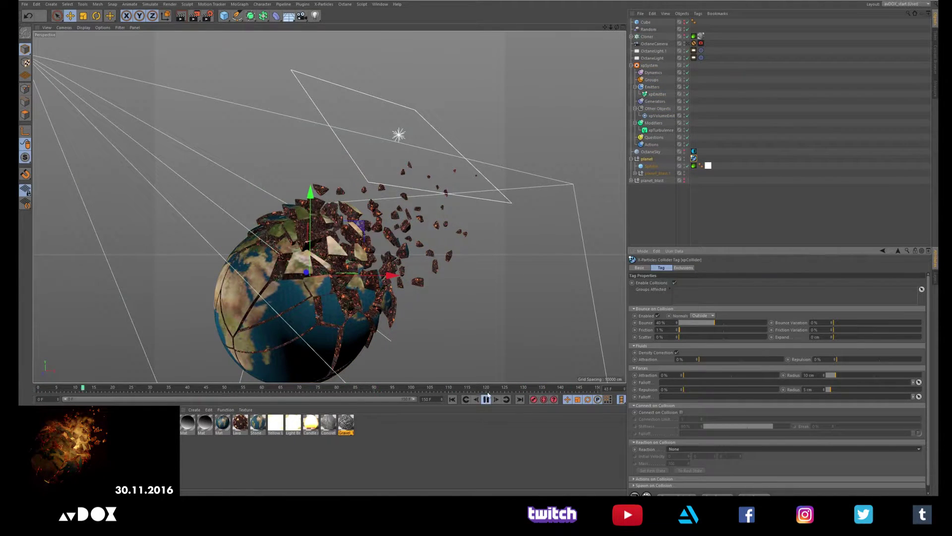
# Browse the particle motion modifiers and apply the Lava material to the particle sphere.
pyautogui.click(732, 388)
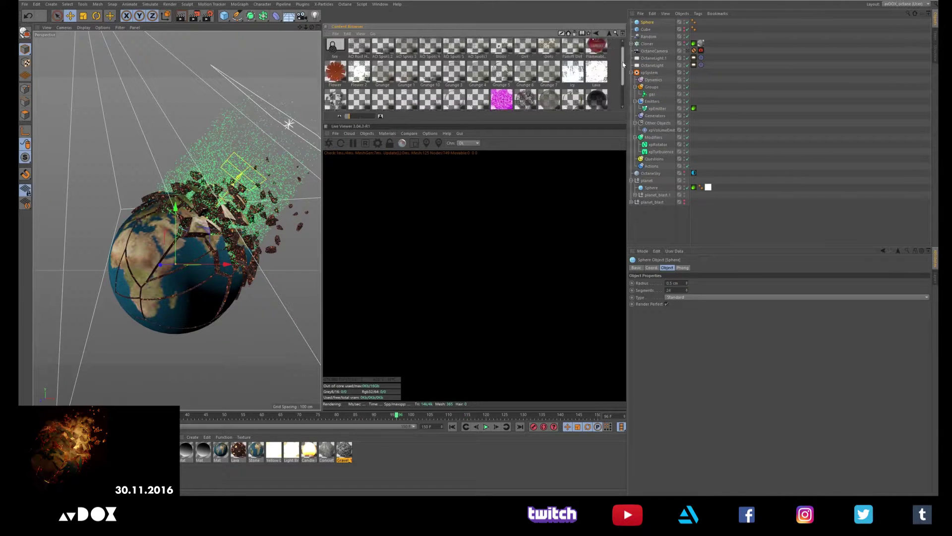
pyautogui.moveTo(596, 54); pyautogui.dragTo(243, 298)
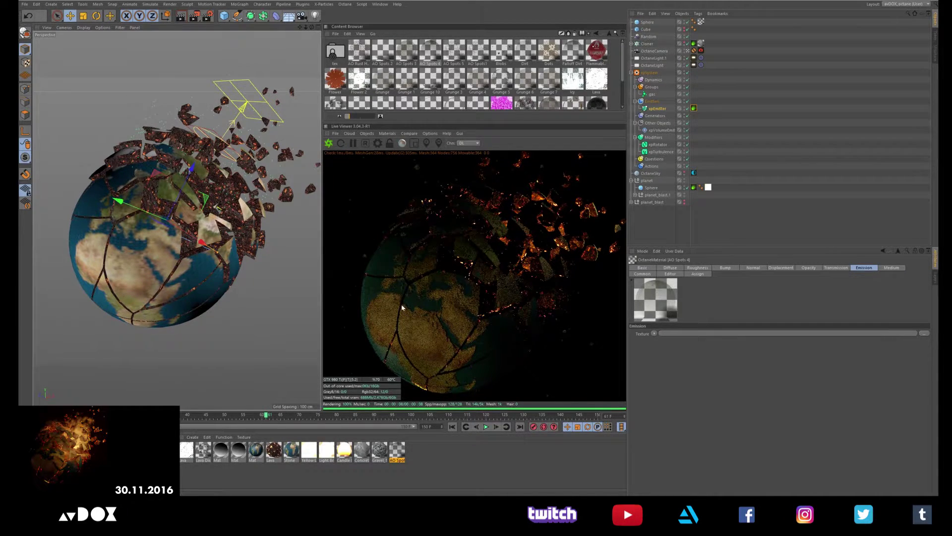
# Switch the Octane render kernel to Pathtracing.
pyautogui.doubleClick(187, 449)
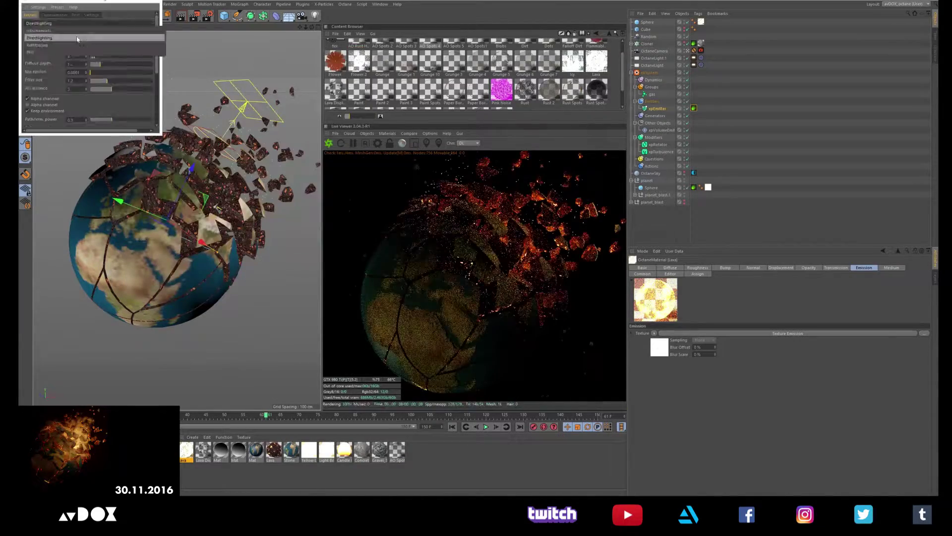
pyautogui.click(77, 45)
pyautogui.click(694, 65)
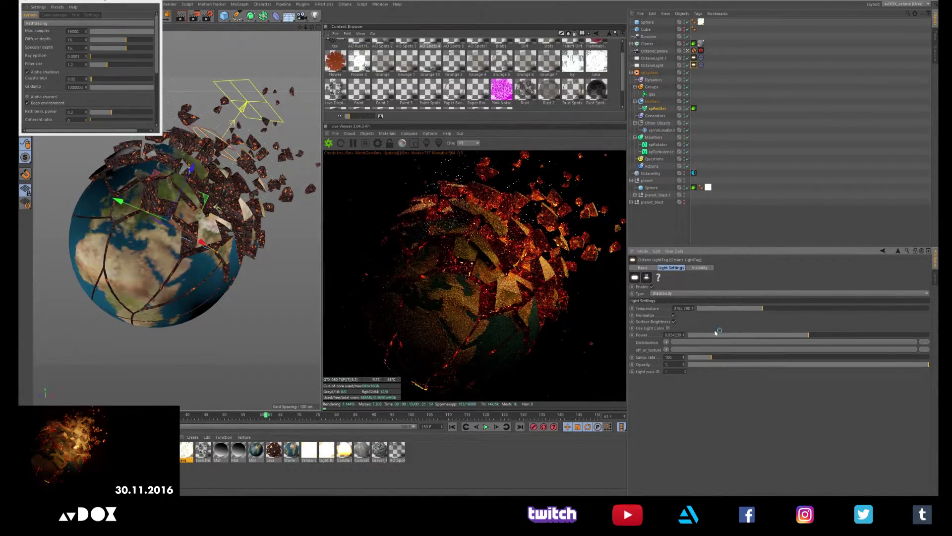
# Add a dust emitter and dust group plus another xpTurbulence modifier.
pyautogui.hotkey('ctrl', 'v')
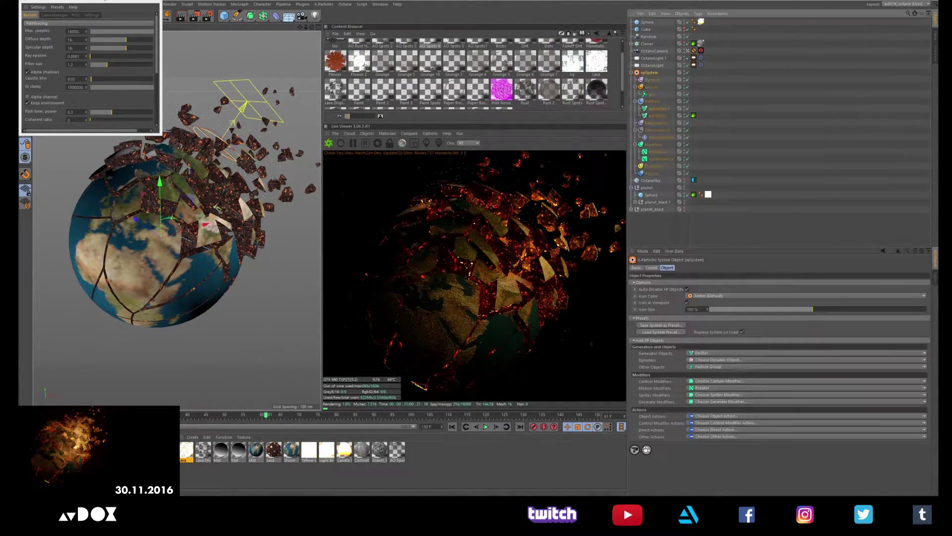
pyautogui.click(652, 101)
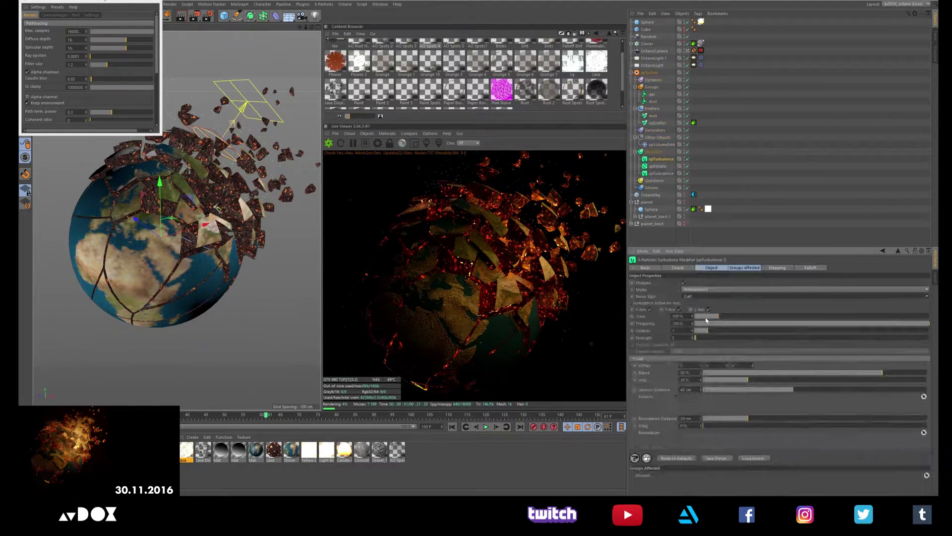
pyautogui.click(486, 427)
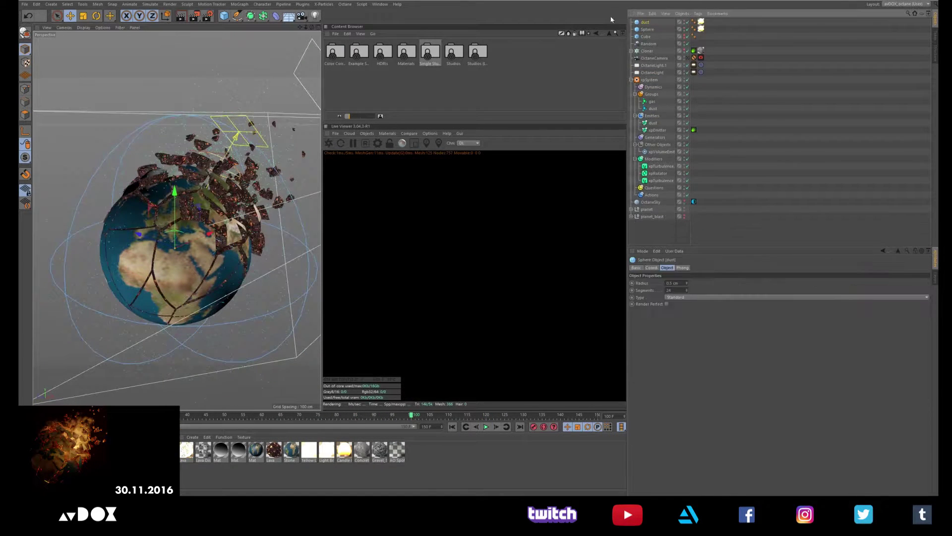
# Apply AO Spots 4 to the dust group and add an xpAttractor modifier.
pyautogui.moveTo(396, 450); pyautogui.dragTo(302, 229)
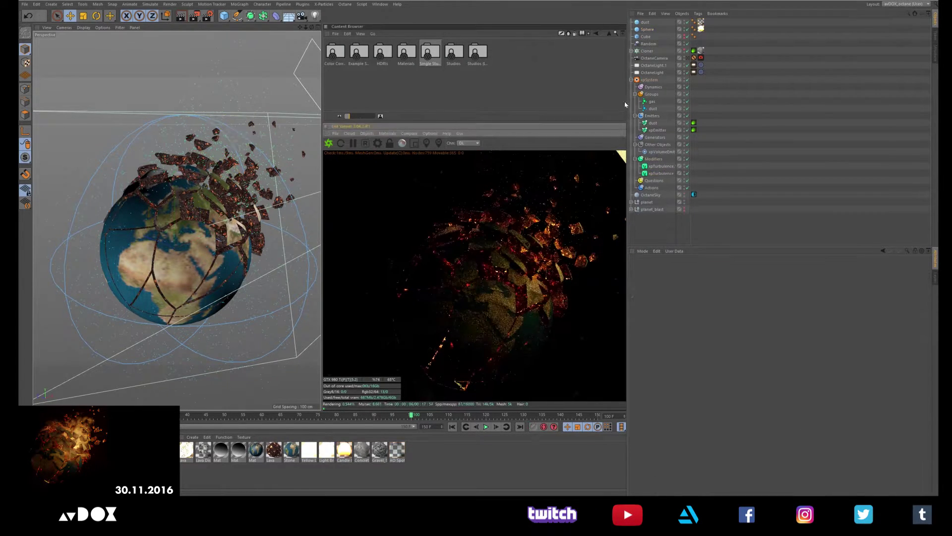
pyautogui.click(324, 4)
pyautogui.click(711, 267)
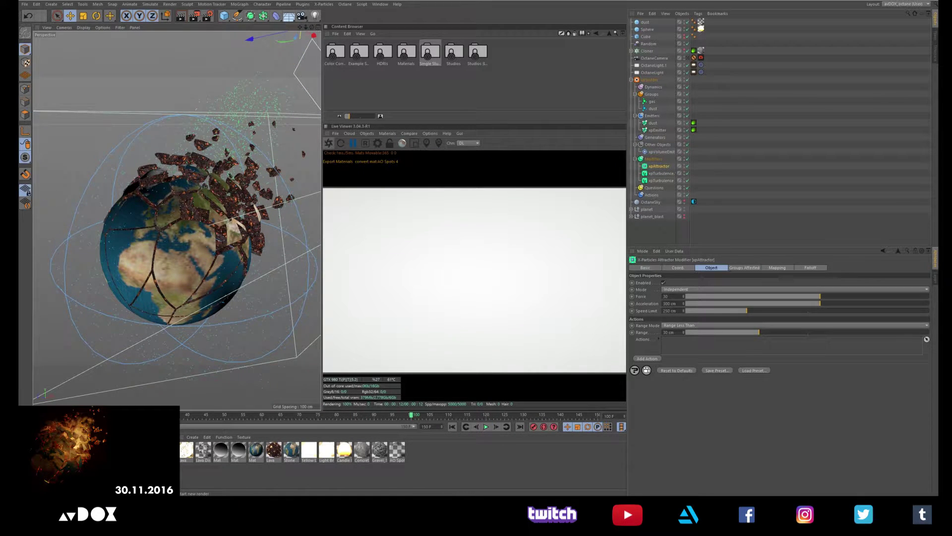
# Test-render the current frame to the Picture Viewer, then close it.
pyautogui.hotkey('shift', 'r')
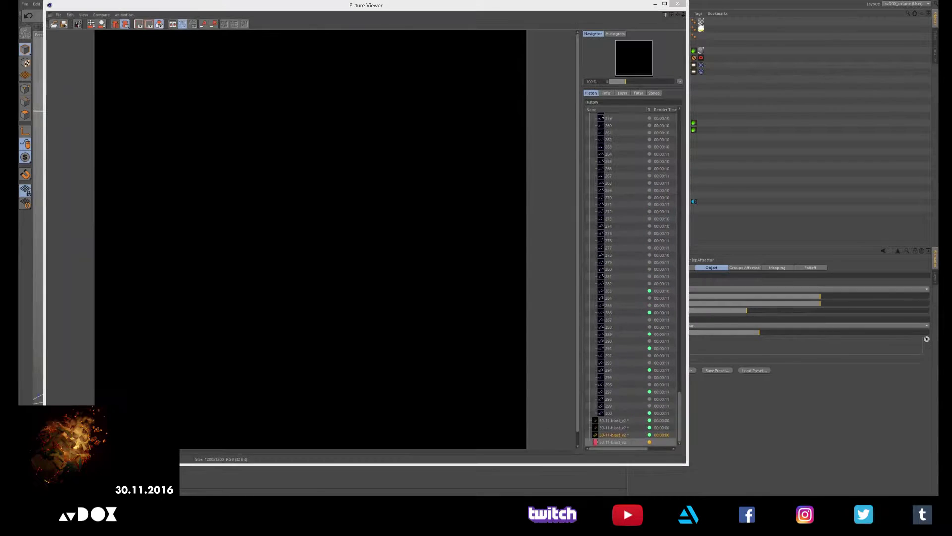
pyautogui.moveTo(447, 6); pyautogui.dragTo(528, 25)
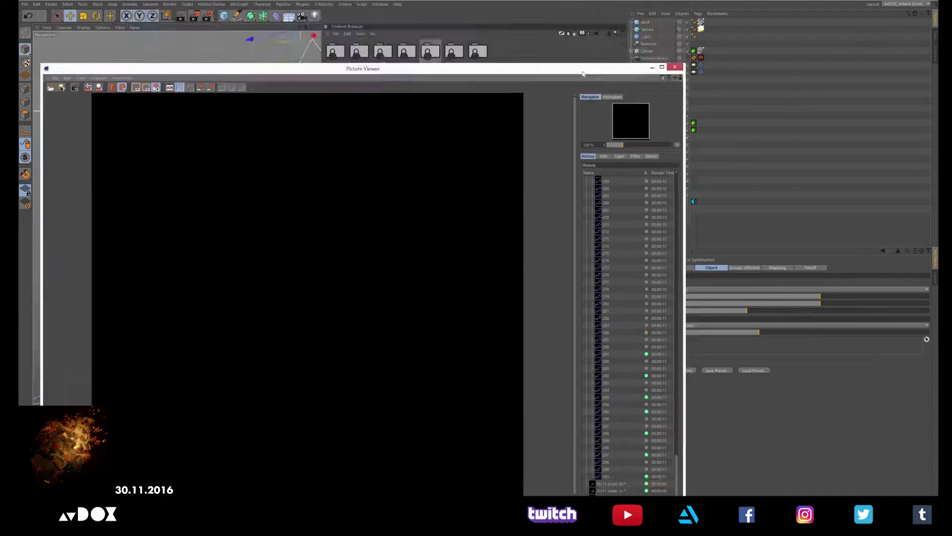
pyautogui.click(267, 258)
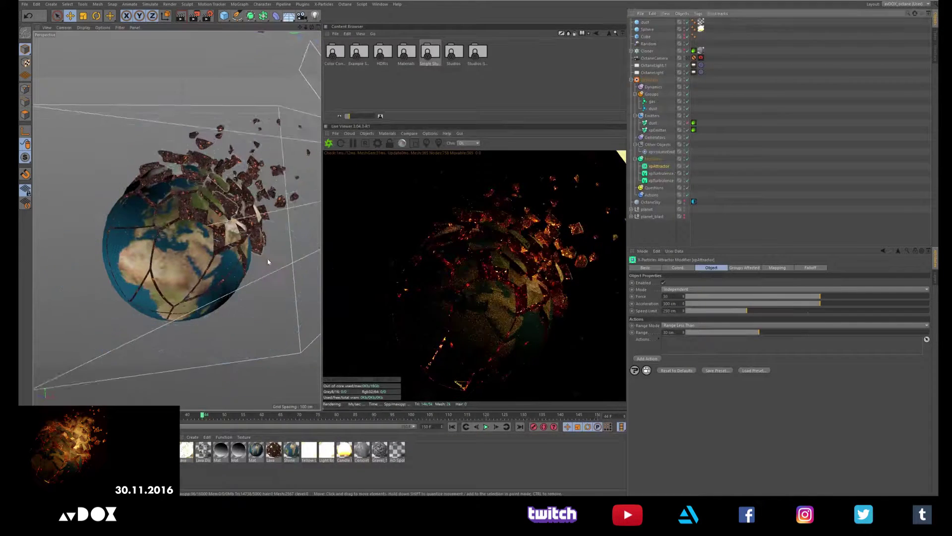
pyautogui.click(267, 257)
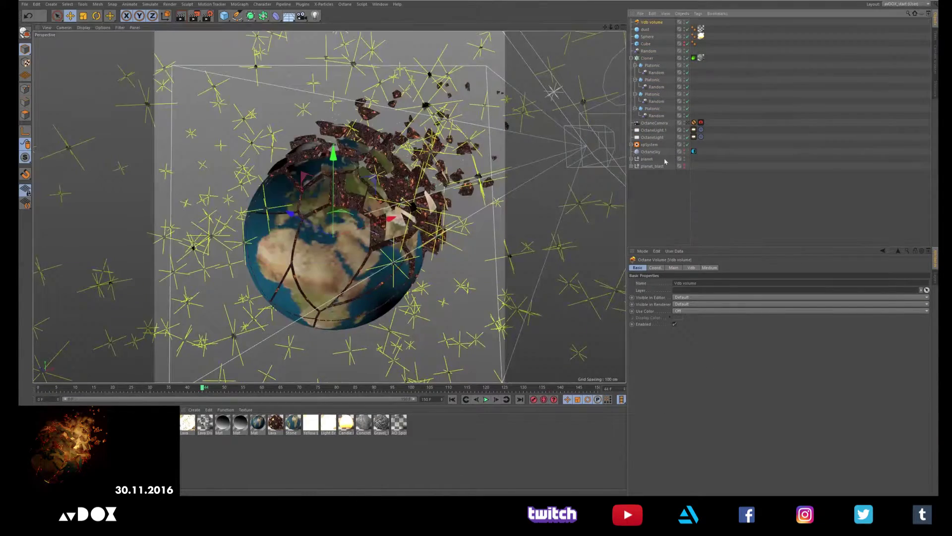
# Create an Octane Volume with a Noise shader and scale it over the fragments.
pyautogui.click(345, 4)
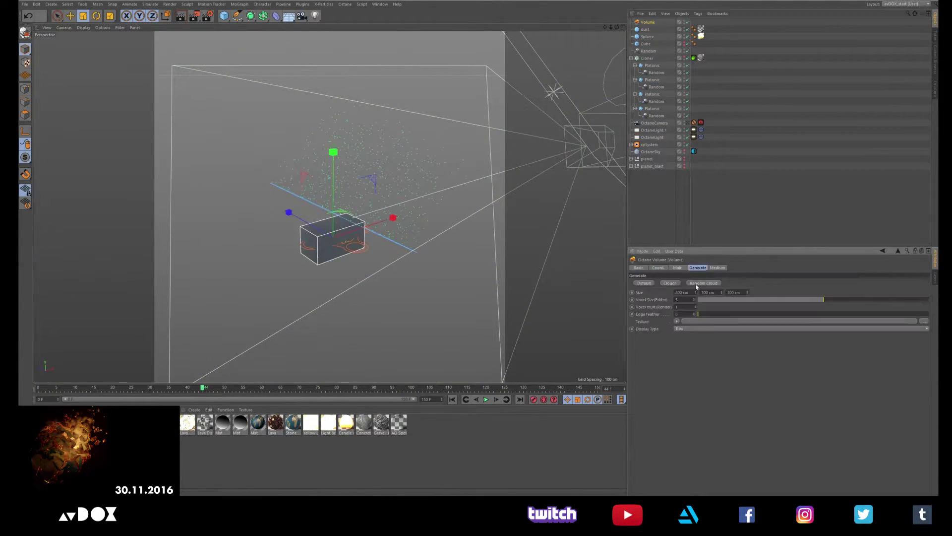
pyautogui.click(682, 335)
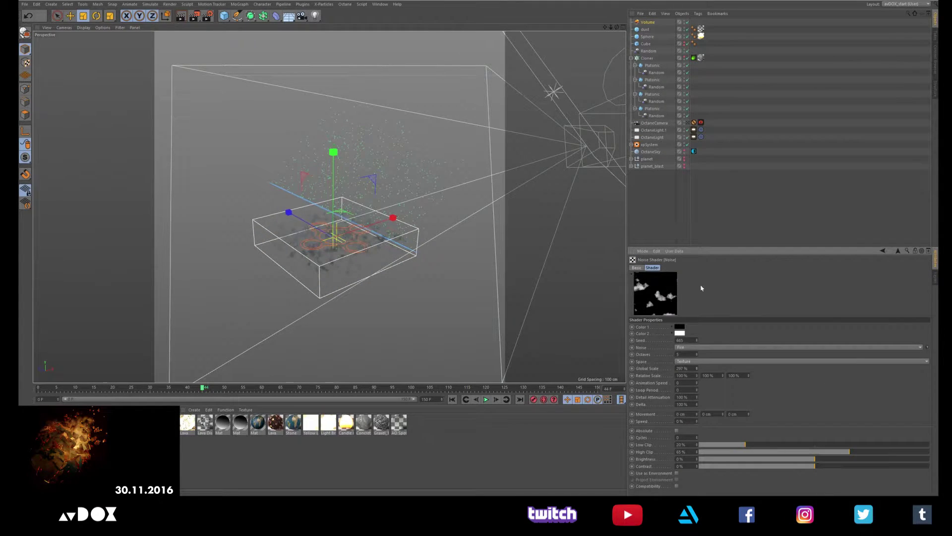
pyautogui.hotkey('ctrl', 'z')
pyautogui.hotkey('ctrl', 'z')
pyautogui.hotkey('ctrl', 'z')
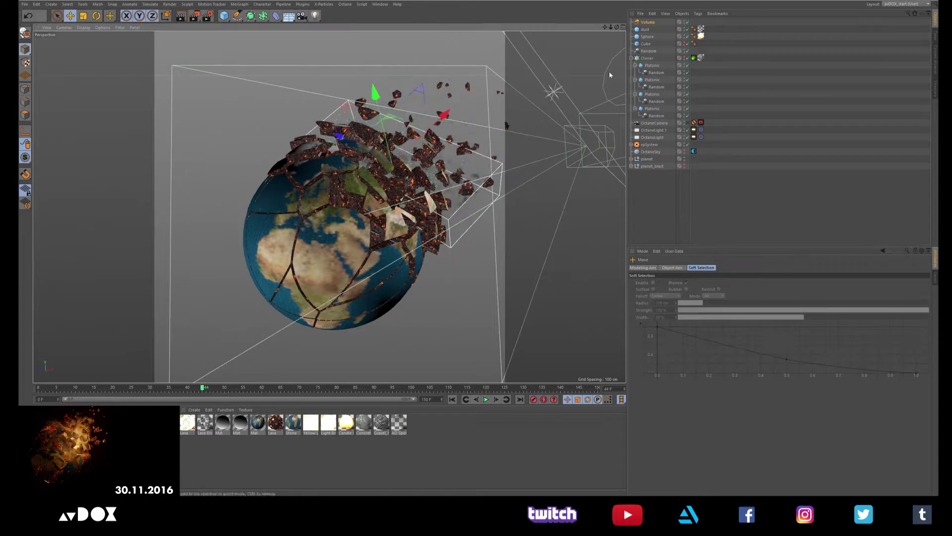
pyautogui.hotkey('ctrl', 'y')
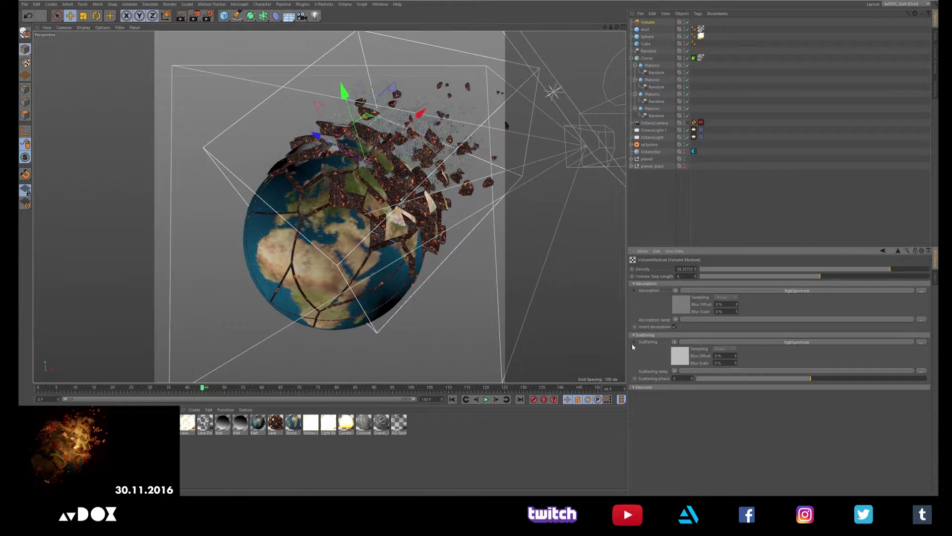
# Switch to the Octane layout and start the Live Viewer render around the globe.
pyautogui.click(700, 30)
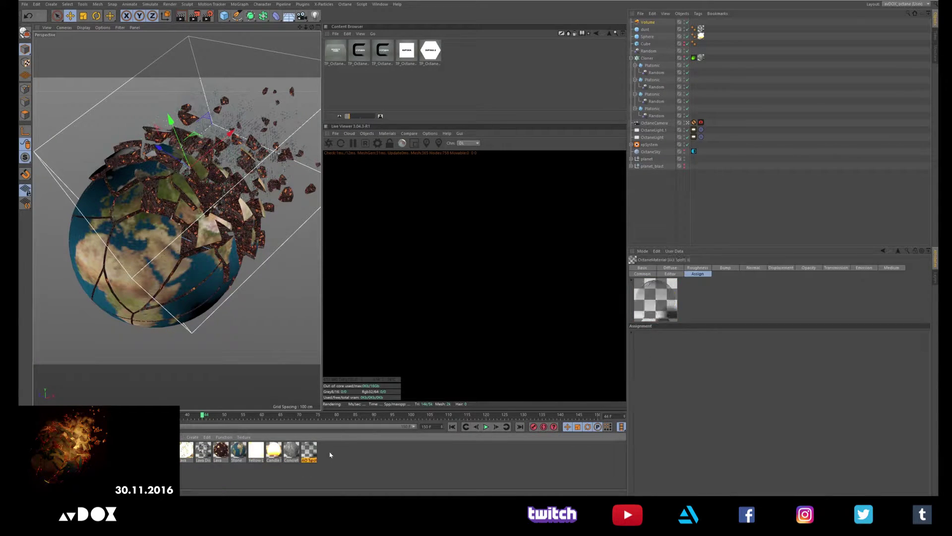
pyautogui.click(275, 240)
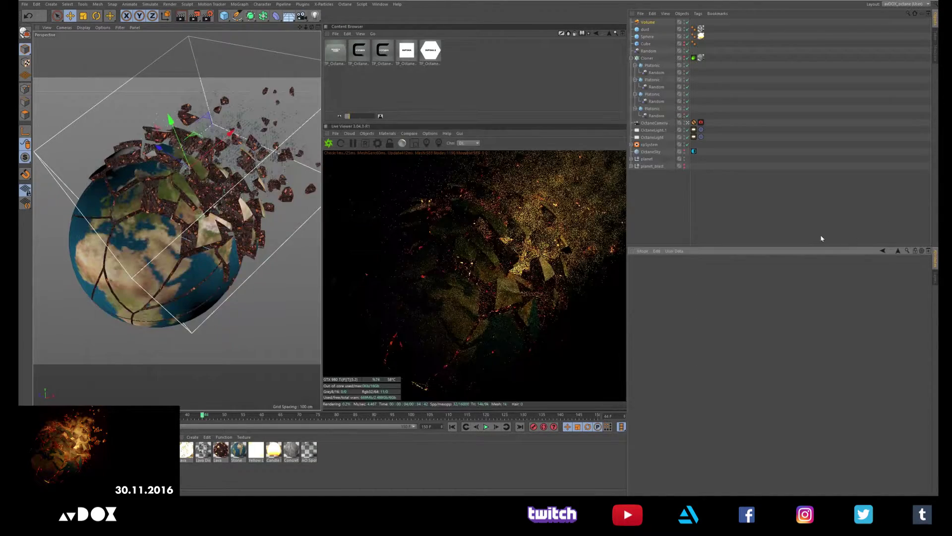
pyautogui.moveTo(301, 108)
pyautogui.keyDown('alt'); pyautogui.mouseDown()
pyautogui.moveTo(294, 256)
pyautogui.moveTo(208, 209)
pyautogui.mouseUp(); pyautogui.keyUp('alt')
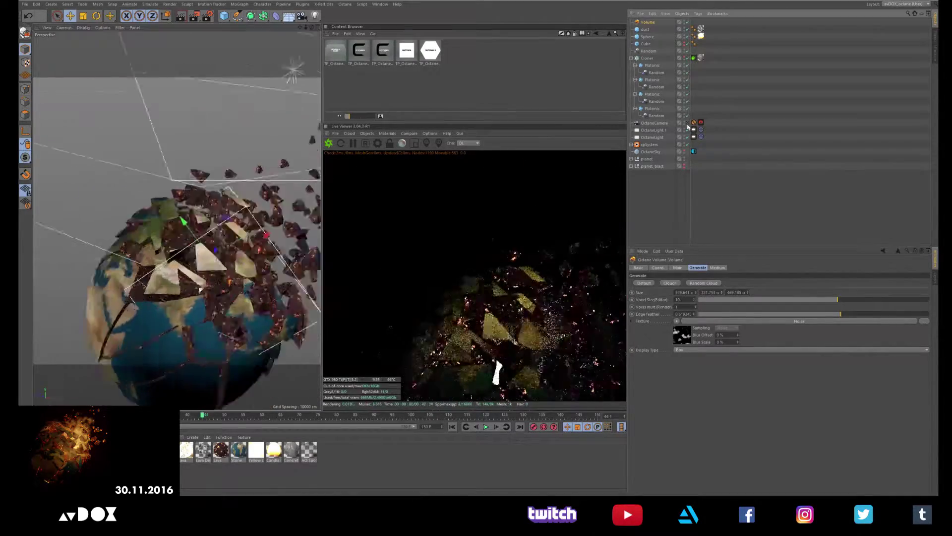
pyautogui.click(327, 133)
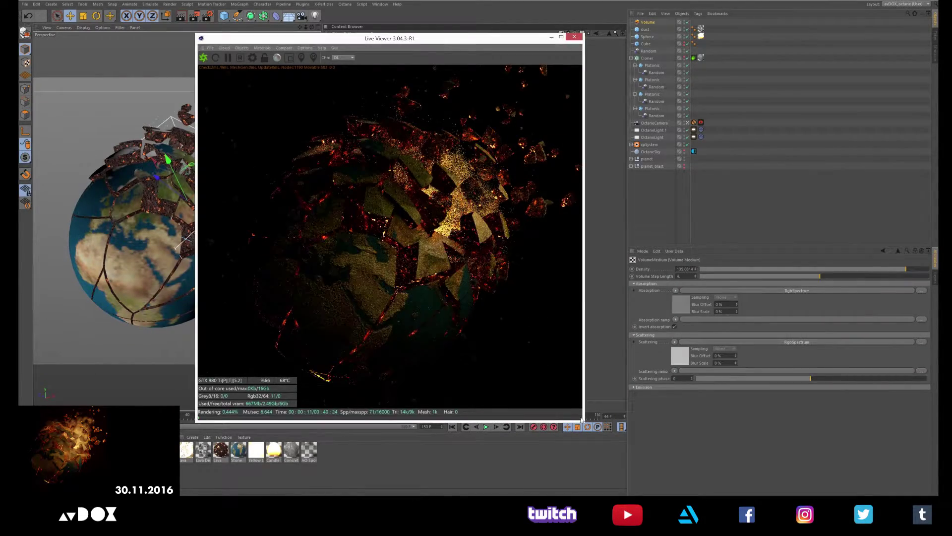
# Move the cloud Volume up and right, raise its Density to about 147, and rotate it into place.
pyautogui.moveTo(582, 419); pyautogui.dragTo(626, 416)
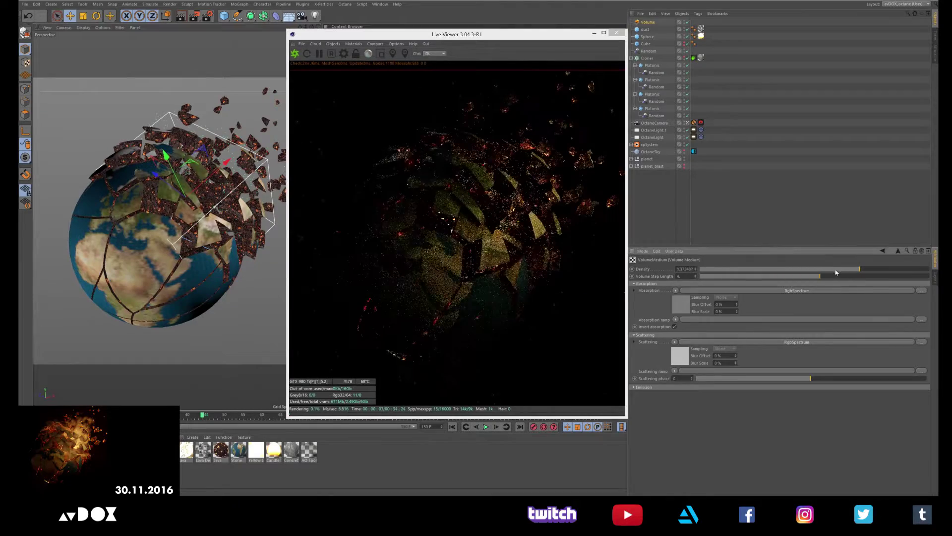
pyautogui.moveTo(282, 177); pyautogui.dragTo(281, 188)
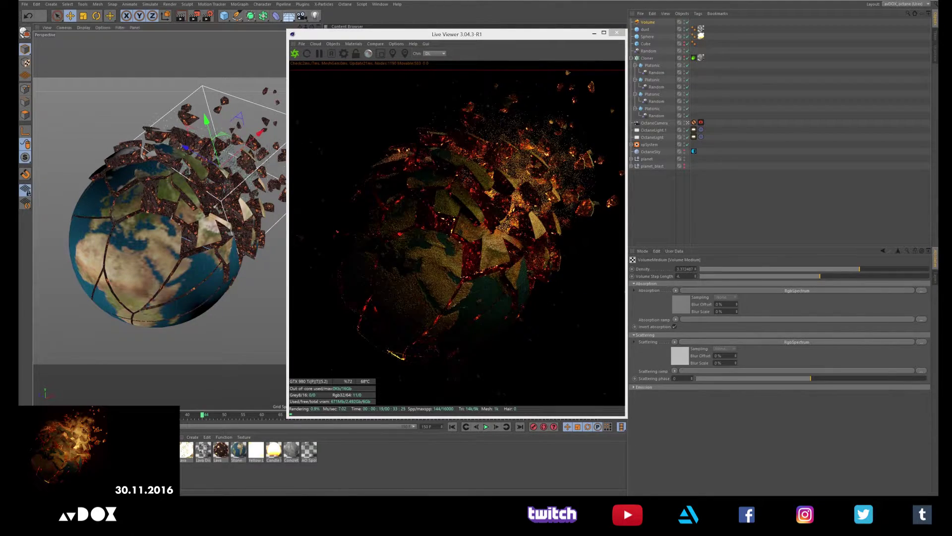
pyautogui.hotkey('ctrl', 'z')
pyautogui.hotkey('ctrl', 'z')
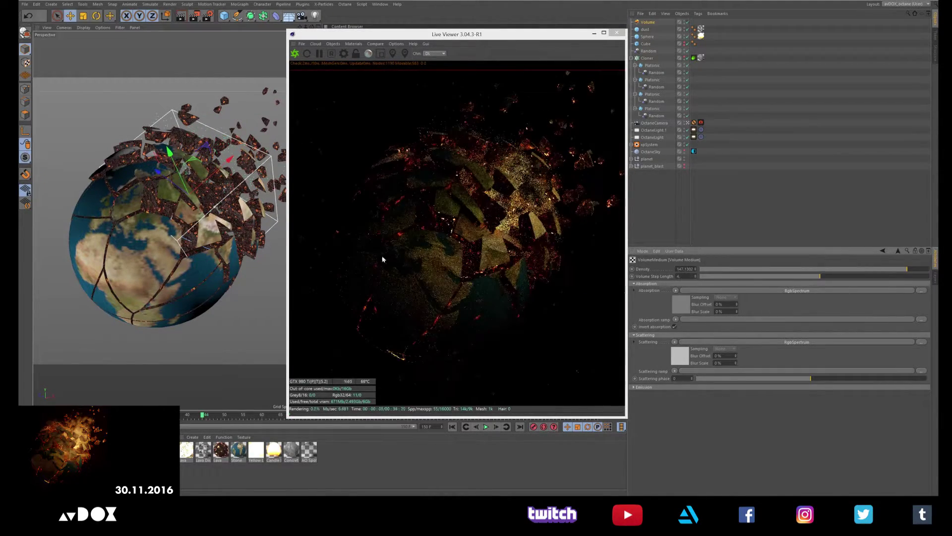
pyautogui.hotkey('ctrl', 'z')
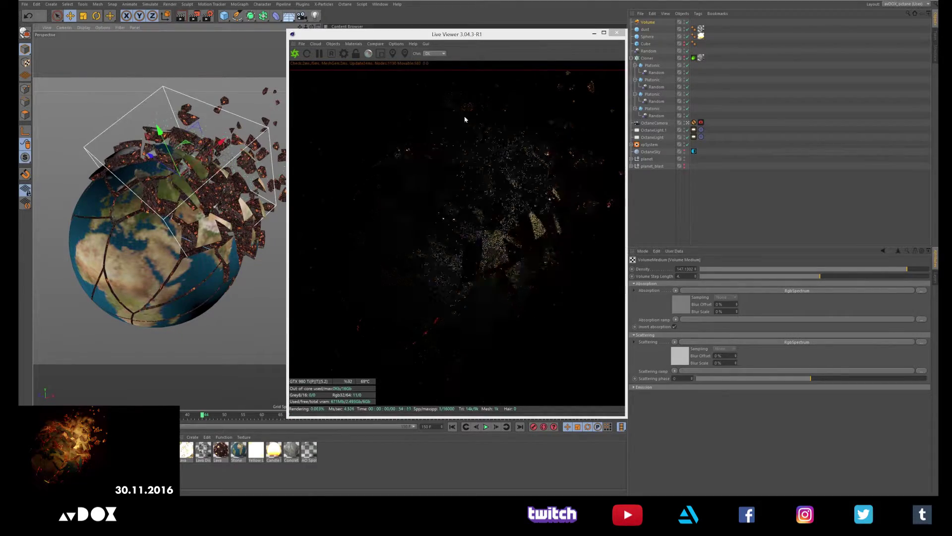
pyautogui.press('r')
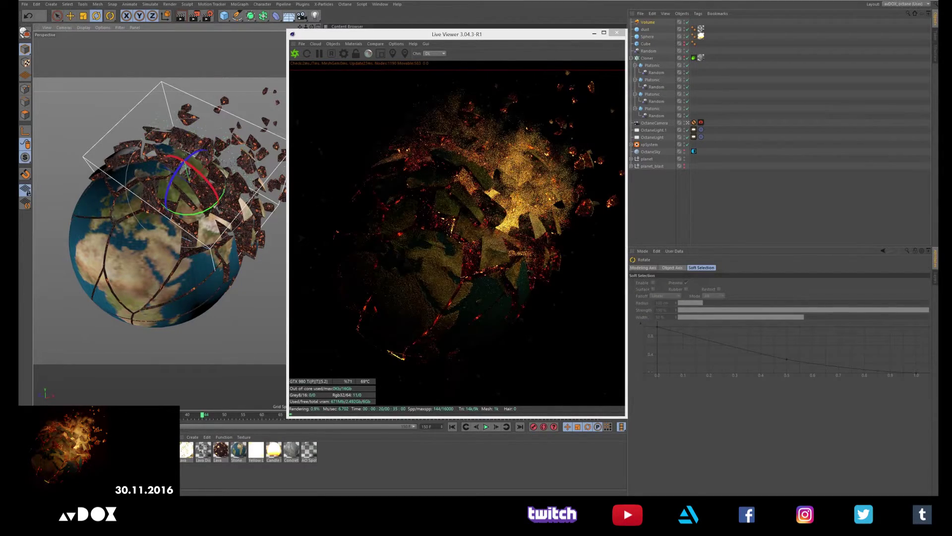
pyautogui.hotkey('ctrl', 'z')
pyautogui.hotkey('ctrl', 'z')
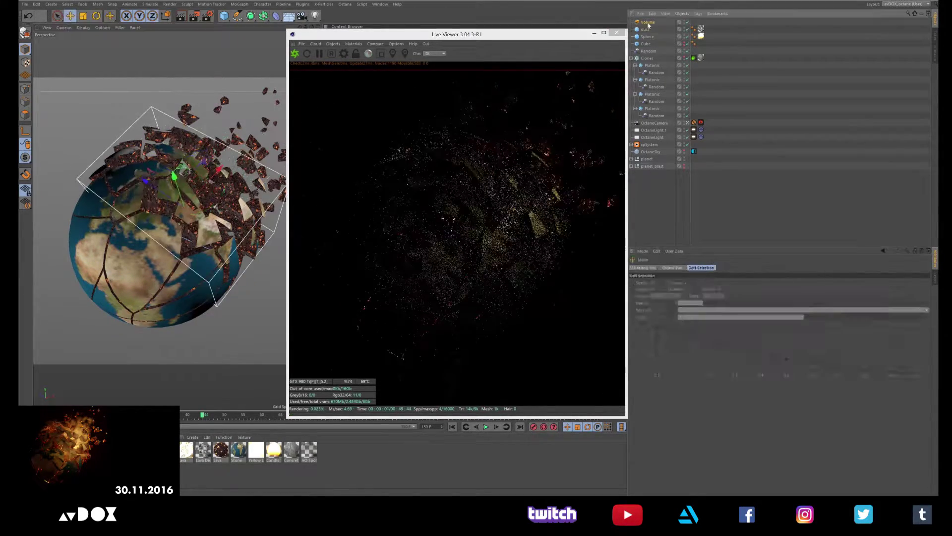
# Copy and paste the cloud volume three times to create Volume.1 through Volume.3.
pyautogui.hotkey('ctrl', 'c')
pyautogui.hotkey('ctrl', 'v')
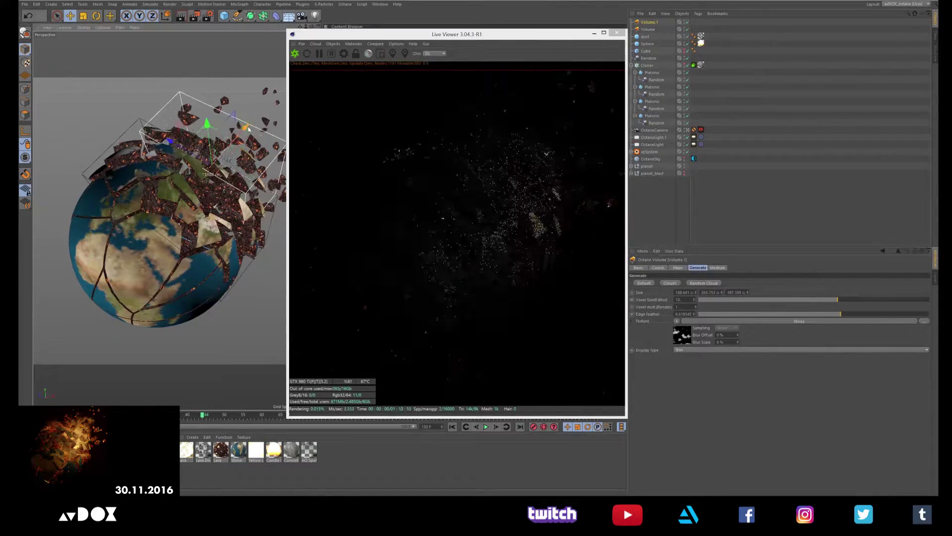
pyautogui.hotkey('ctrl', 'v')
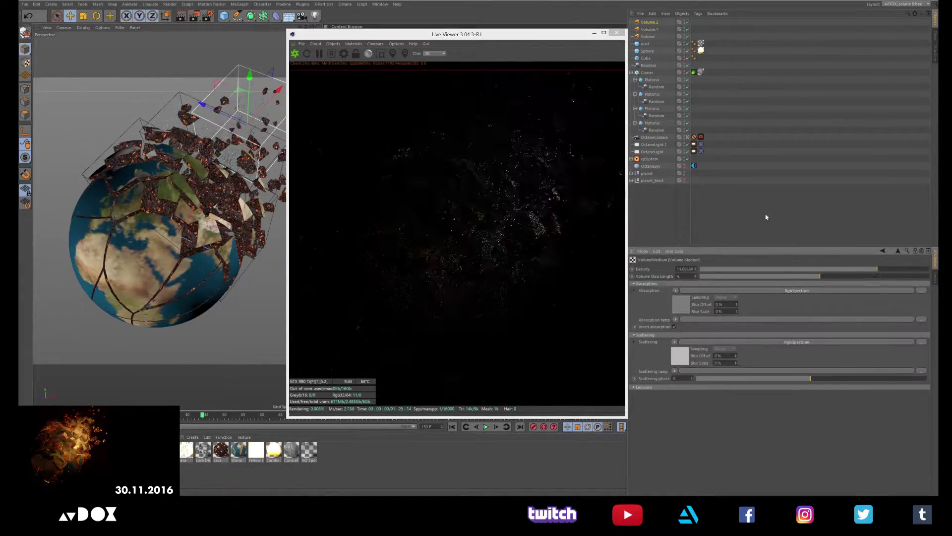
pyautogui.hotkey('ctrl', 'v')
pyautogui.click(662, 205)
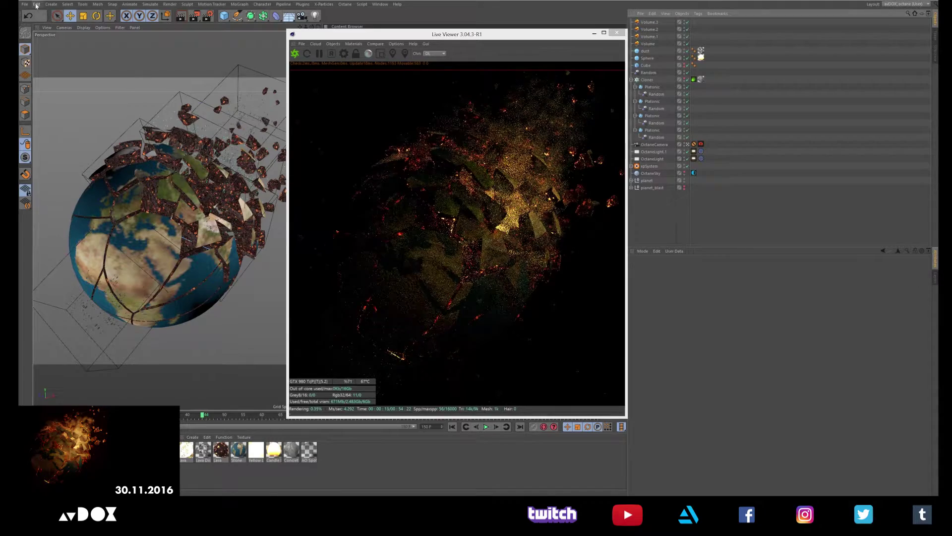